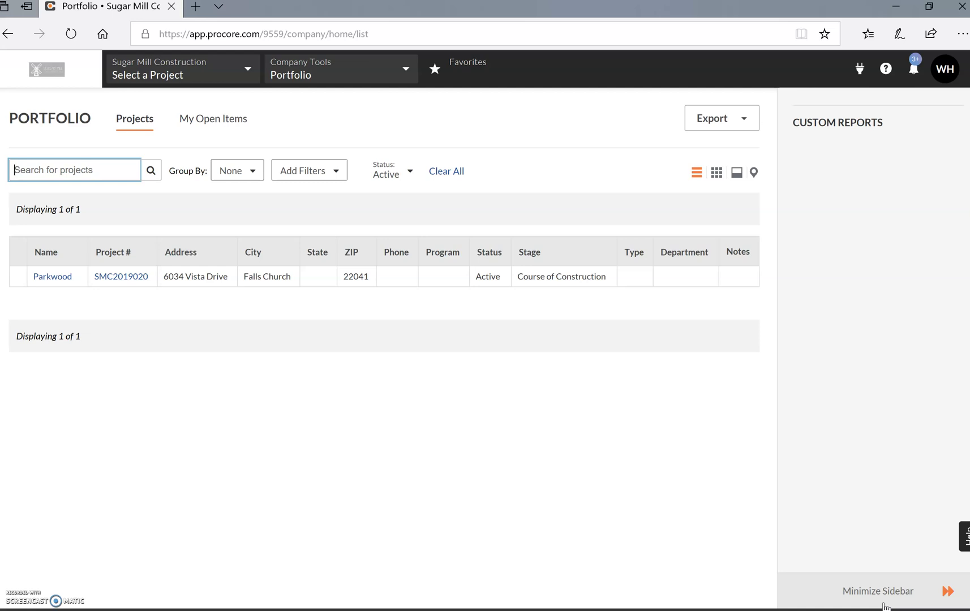
Select project SMC2019020 - Parkwood from the Portfolio and go to its Commitments tool.
{"action": "left_click", "coordinate": [877, 566]}
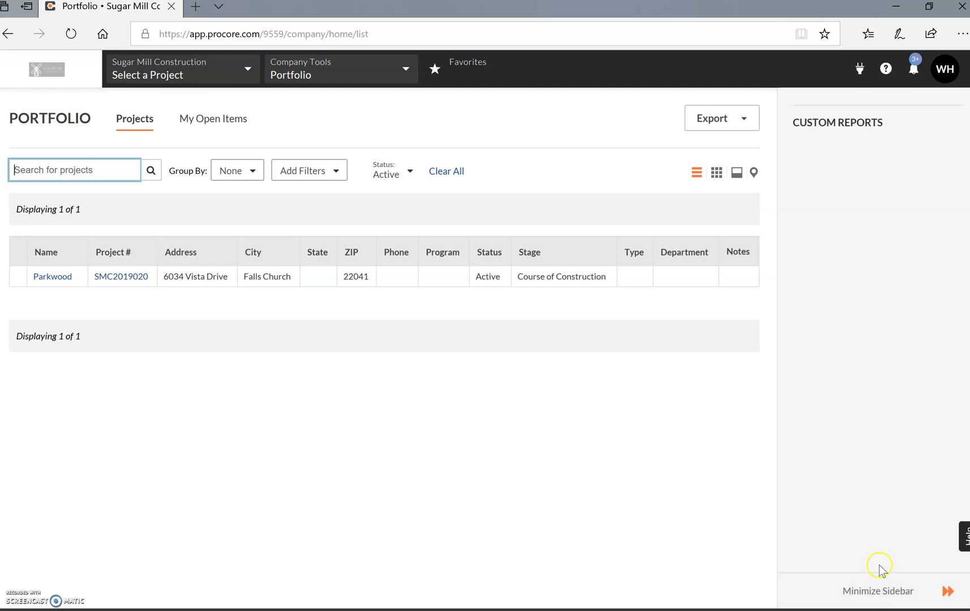
{"action": "left_click", "coordinate": [168, 72]}
{"action": "left_click", "coordinate": [105, 167]}
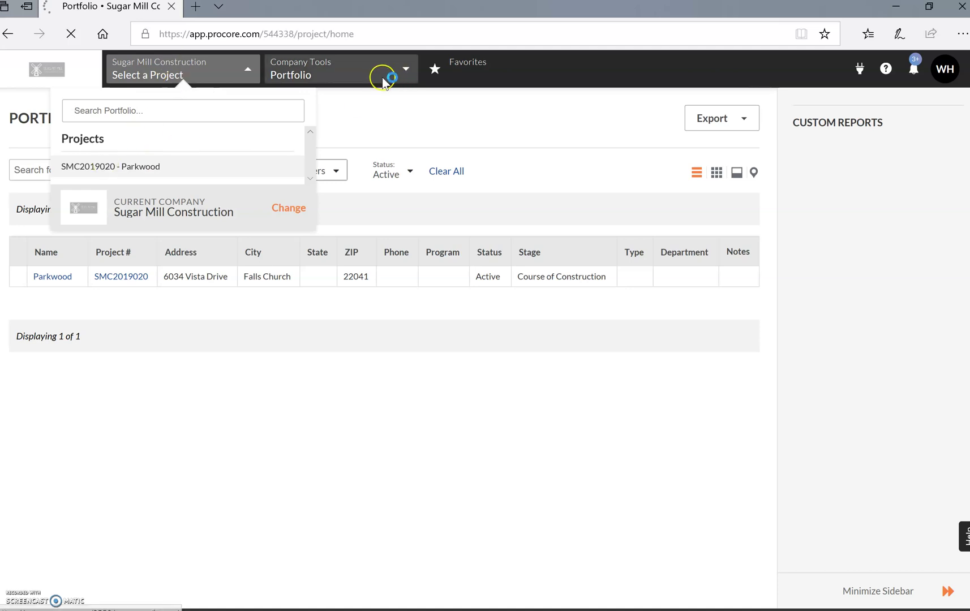
{"action": "left_click", "coordinate": [367, 71]}
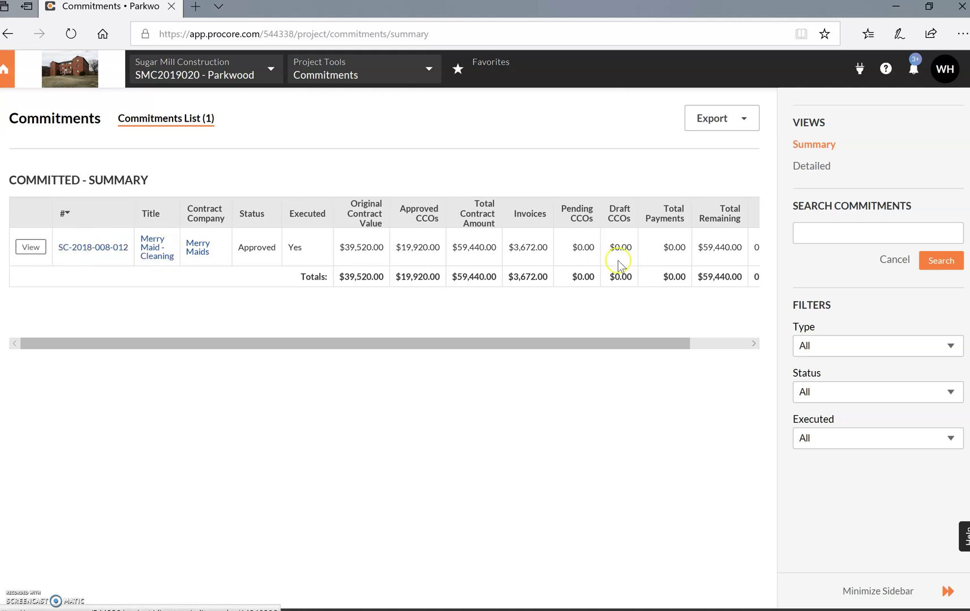
{"action": "left_click", "coordinate": [30, 247]}
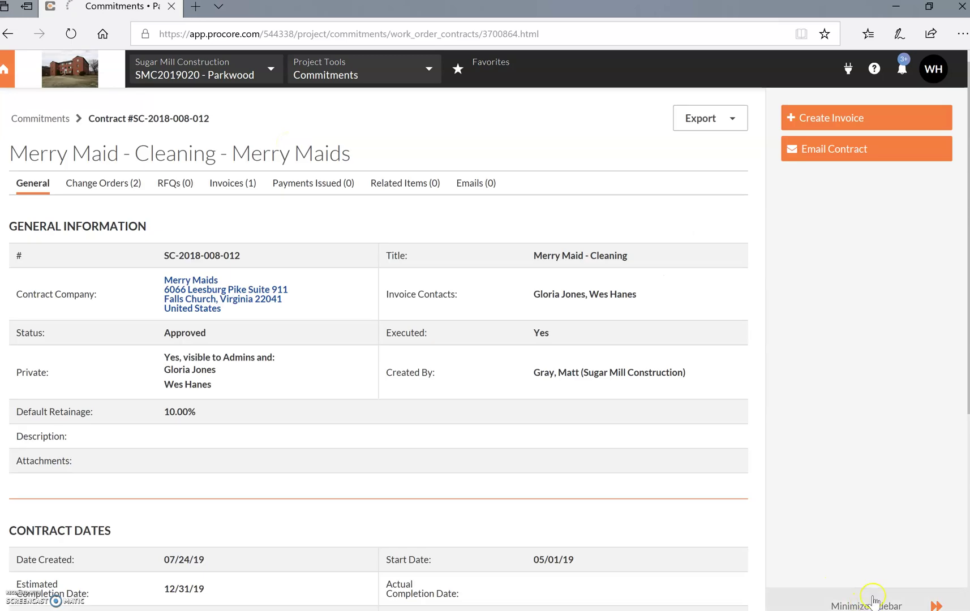
{"action": "left_click", "coordinate": [874, 601]}
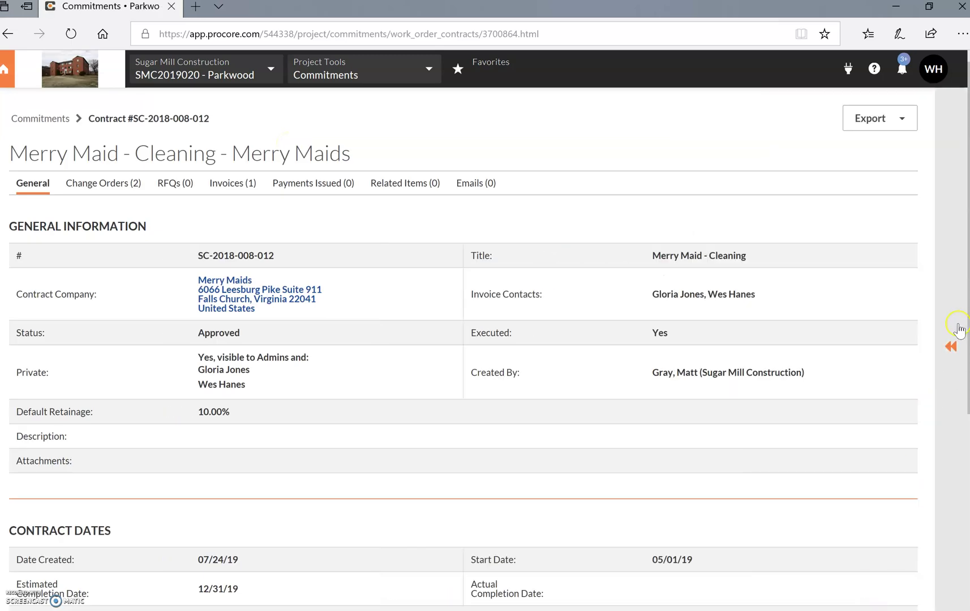
{"action": "left_click", "coordinate": [949, 342]}
{"action": "left_click", "coordinate": [848, 603]}
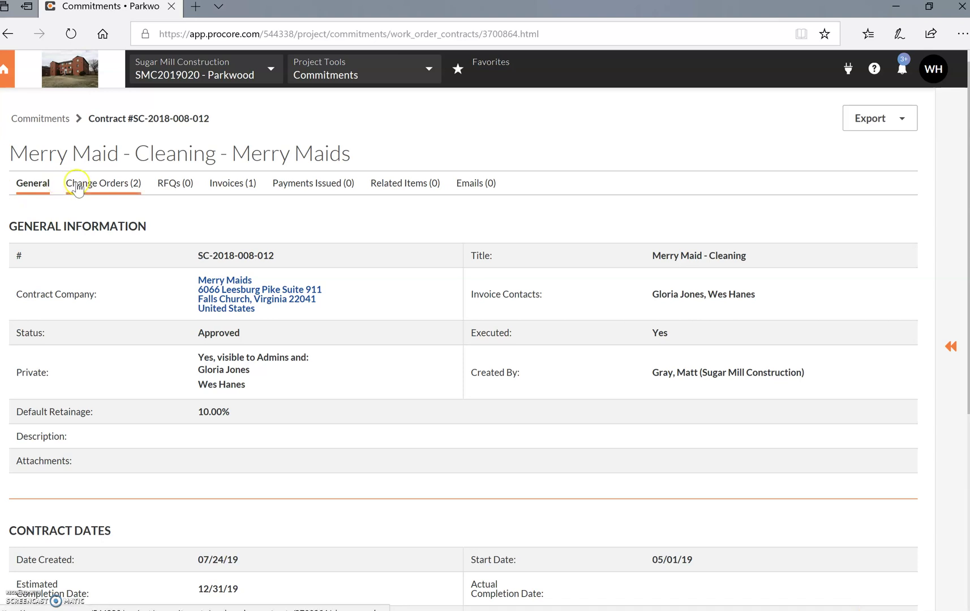
{"action": "left_click", "coordinate": [245, 184]}
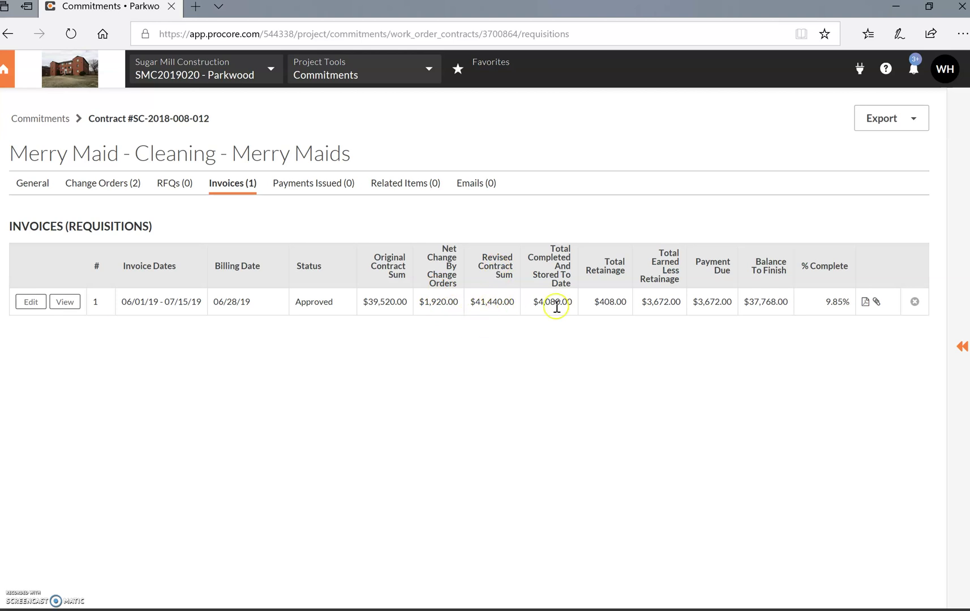
{"action": "left_click", "coordinate": [23, 184]}
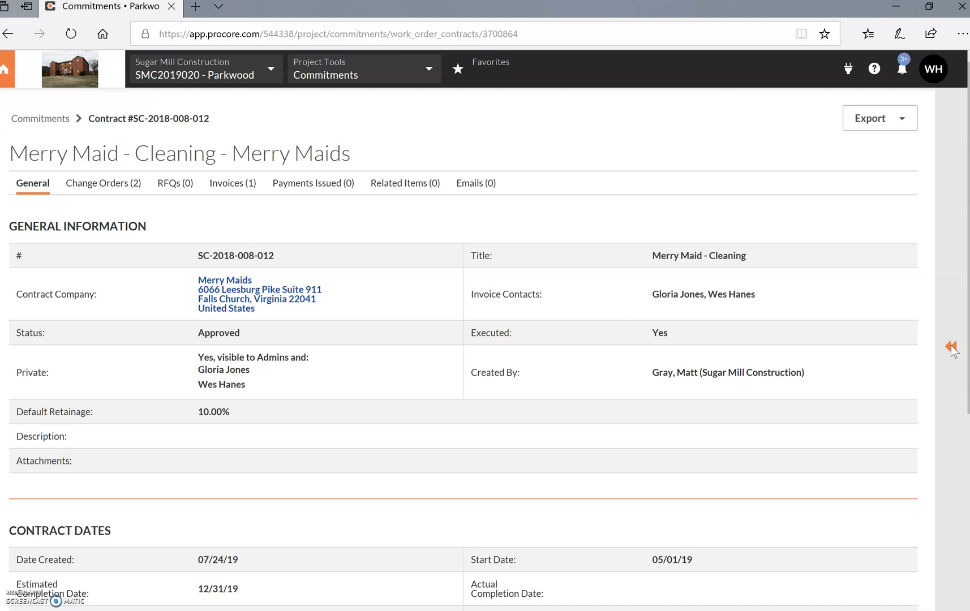
Create an invoice on the contract dated 07/25/2019 with invoice number 2.
{"action": "left_click", "coordinate": [950, 347]}
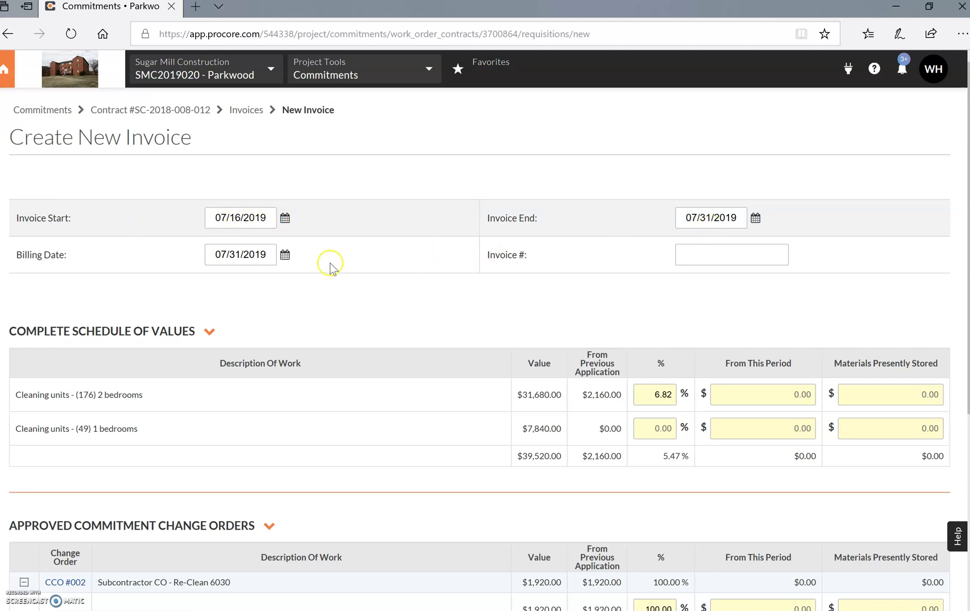
{"action": "left_click", "coordinate": [285, 257]}
{"action": "left_click", "coordinate": [312, 363]}
{"action": "left_click", "coordinate": [692, 262]}
{"action": "type", "text": "2"}
{"action": "left_click", "coordinate": [534, 192]}
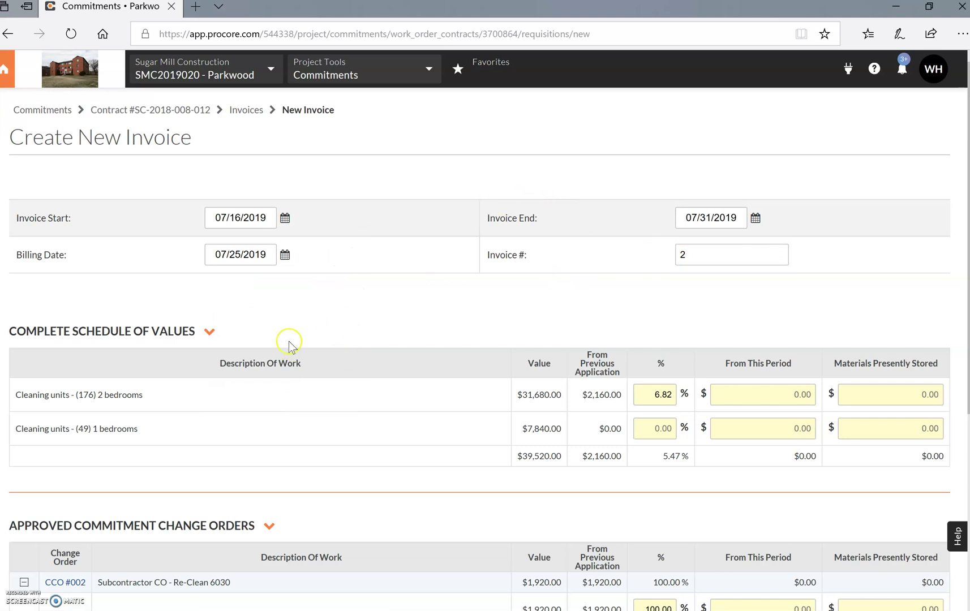
Scroll to the change orders, select the 2-bedroom line's % field, and launch Calculator.
{"action": "scroll", "coordinate": [238, 332], "scroll_direction": "down", "scroll_amount": 3}
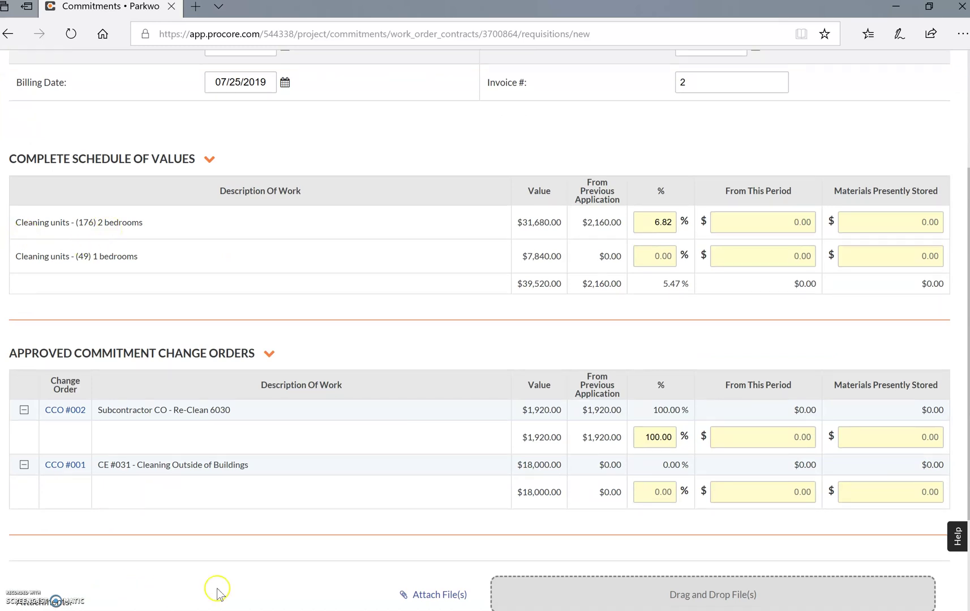
{"action": "mouse_move", "coordinate": [328, 608]}
{"action": "left_click", "coordinate": [645, 224]}
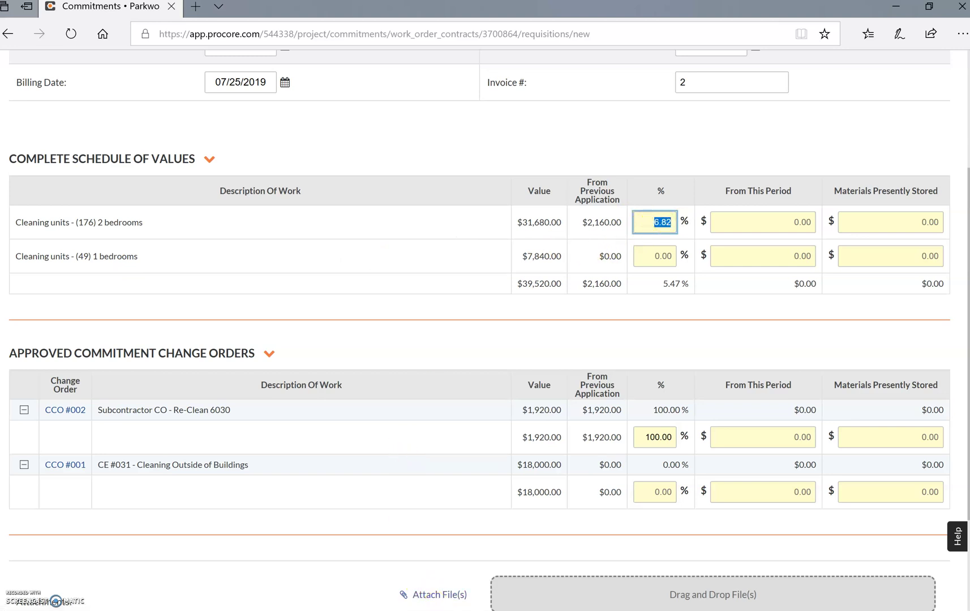
{"action": "left_click", "coordinate": [338, 606]}
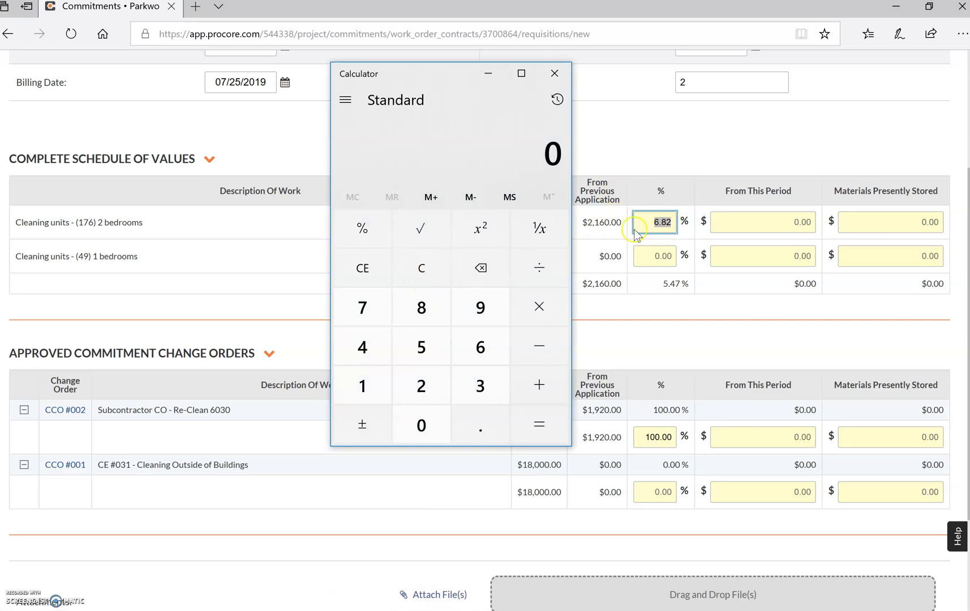
Compute 36 ÷ 176 in Calculator, giving 0.2045454545454545.
{"action": "left_click", "coordinate": [419, 272]}
{"action": "type", "text": "36 ÷ "}
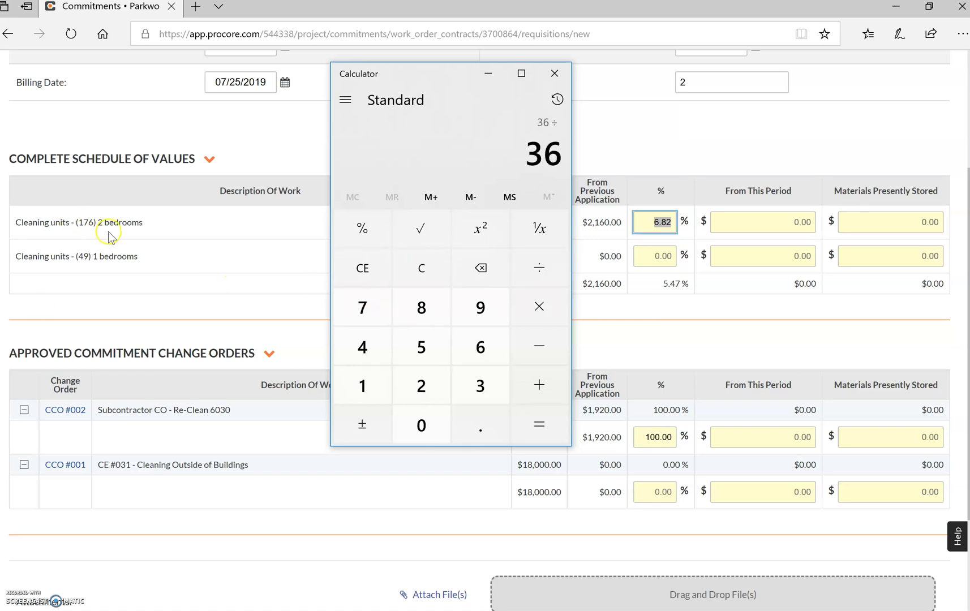
{"action": "type", "text": "176"}
{"action": "key", "text": "Return"}
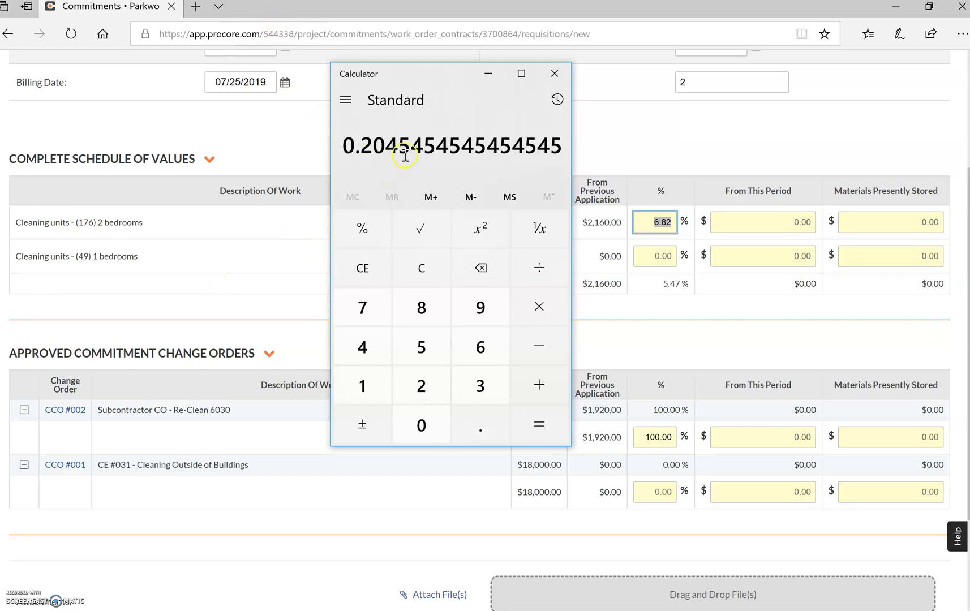
Bill the 2-bedroom cleaning line $5,000.00 this period, recalculating to 22.60%.
{"action": "left_click", "coordinate": [488, 73]}
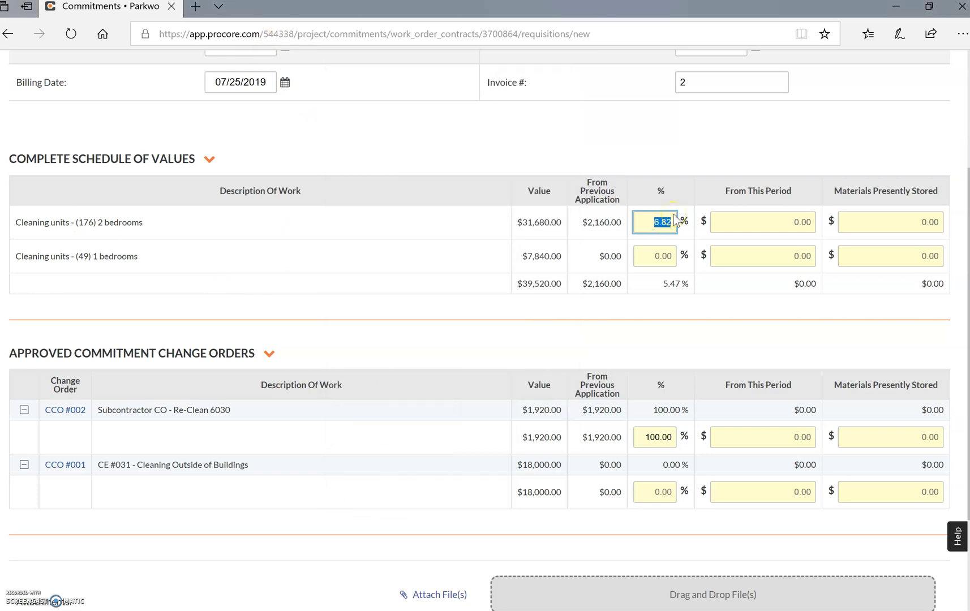
{"action": "type", "text": "20.45"}
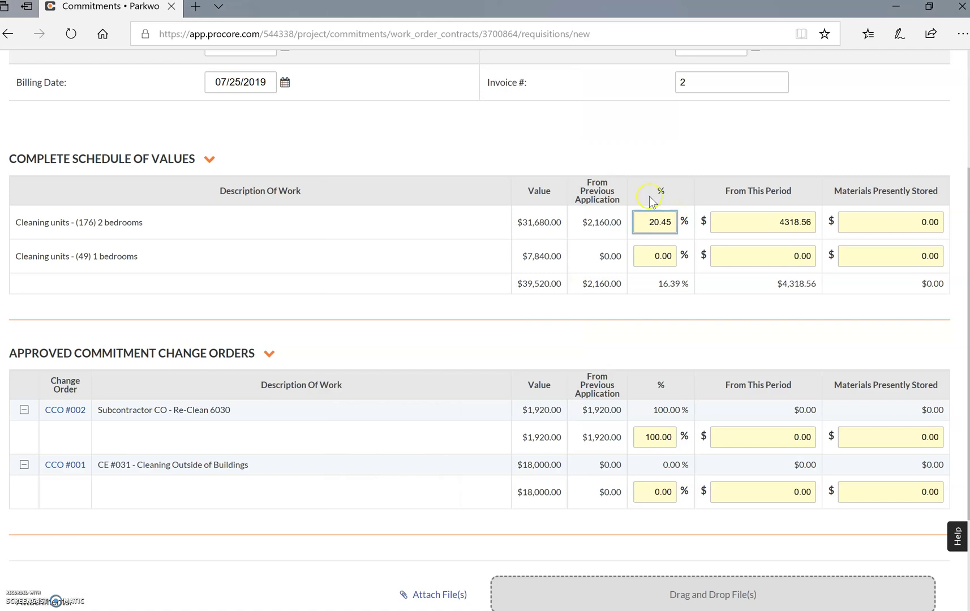
{"action": "left_click", "coordinate": [621, 161]}
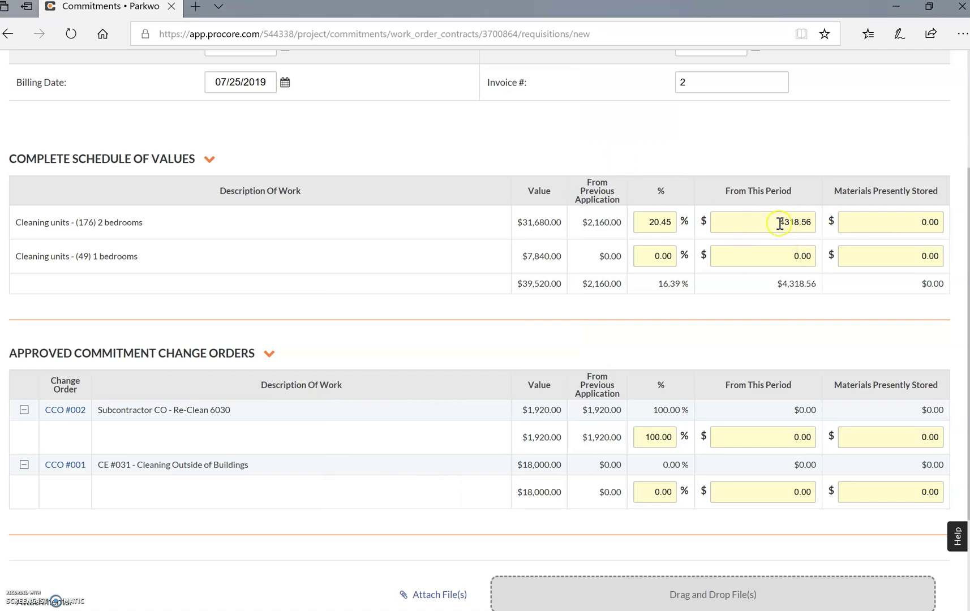
{"action": "left_click_drag", "start_coordinate": [778, 224], "coordinate": [702, 224]}
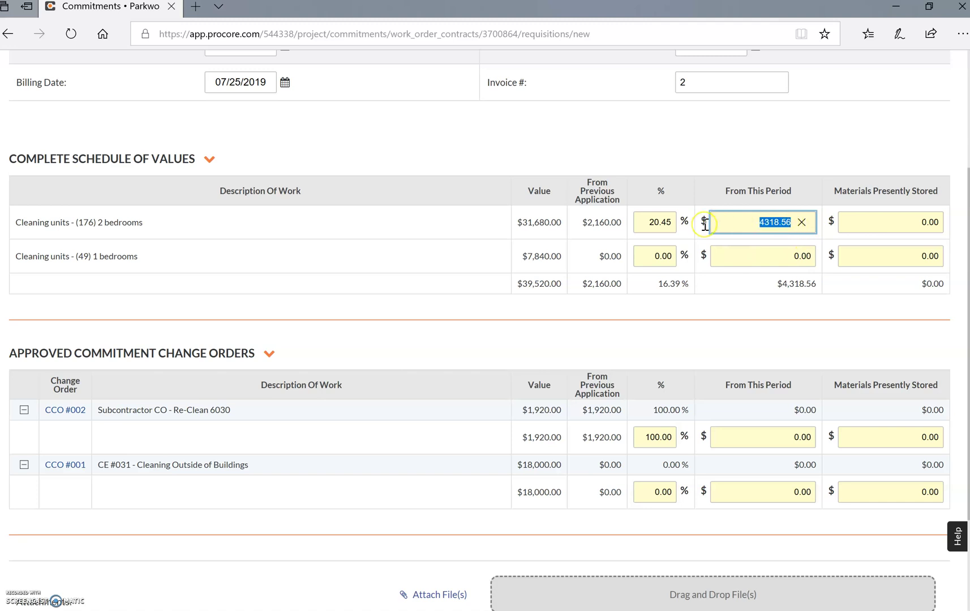
{"action": "type", "text": "50000"}
{"action": "key", "text": "BackSpace"}
{"action": "left_click", "coordinate": [684, 130]}
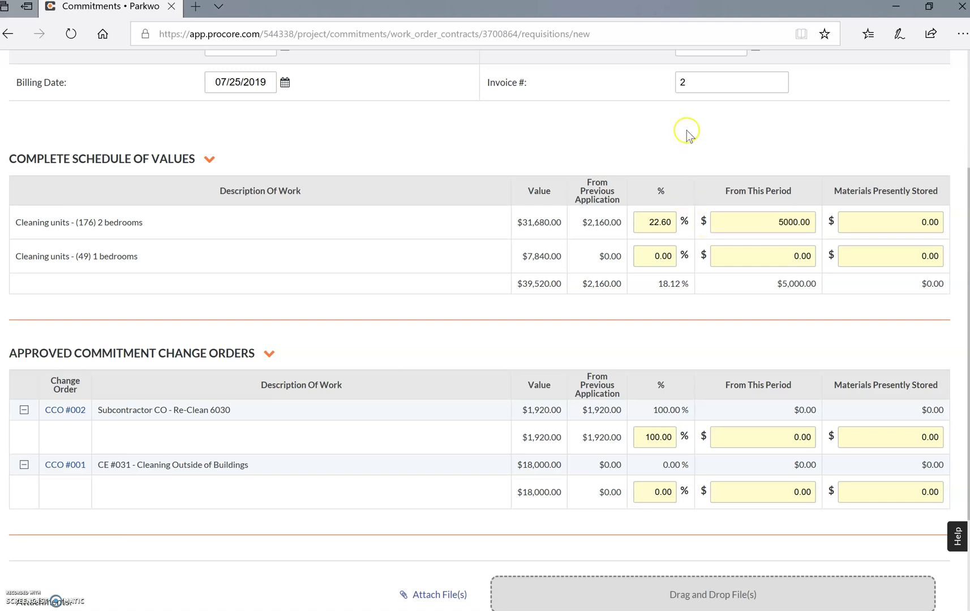
{"action": "left_click", "coordinate": [650, 227]}
Bill the 1-bedroom cleaning line $900.00 this period (11.48%), totaling $5,900.00.
{"action": "left_click", "coordinate": [657, 256]}
{"action": "type", "text": "10"}
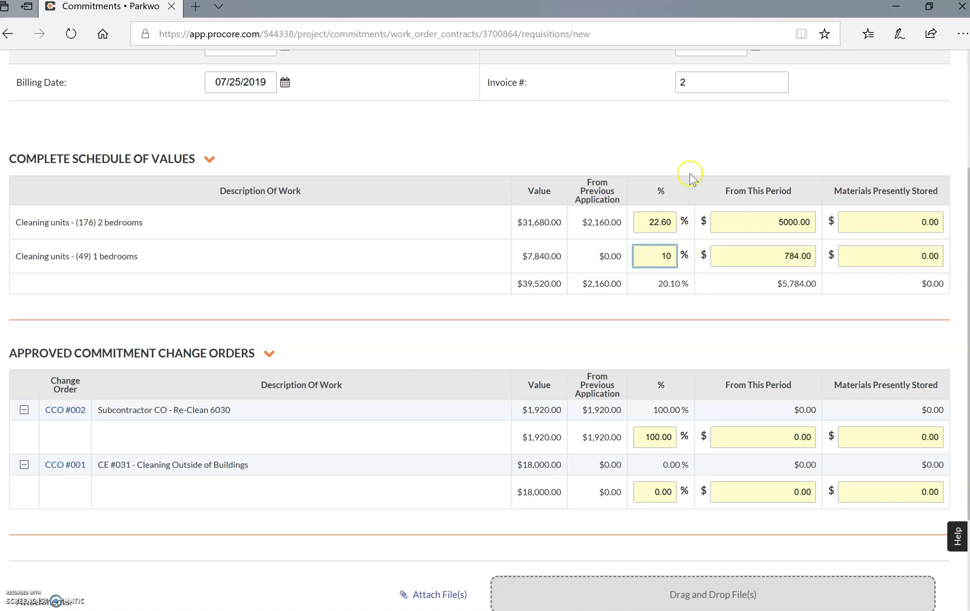
{"action": "left_click", "coordinate": [694, 142]}
{"action": "double_click", "coordinate": [783, 256]}
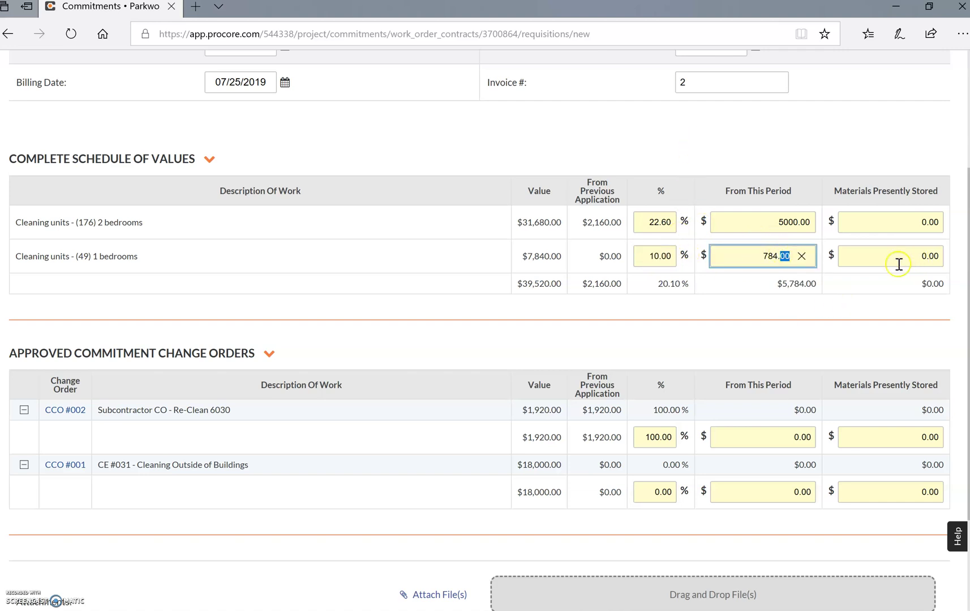
{"action": "left_click", "coordinate": [773, 251]}
{"action": "double_click", "coordinate": [783, 255]}
{"action": "left_click", "coordinate": [802, 254]}
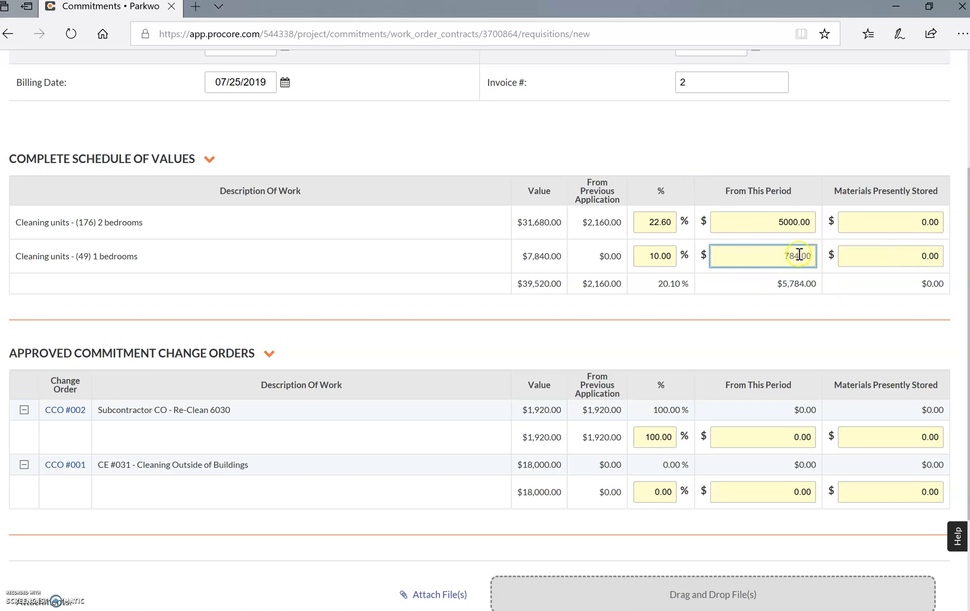
{"action": "type", "text": "800."}
{"action": "left_click", "coordinate": [801, 256]}
{"action": "type", "text": "900"}
{"action": "left_click", "coordinate": [648, 134]}
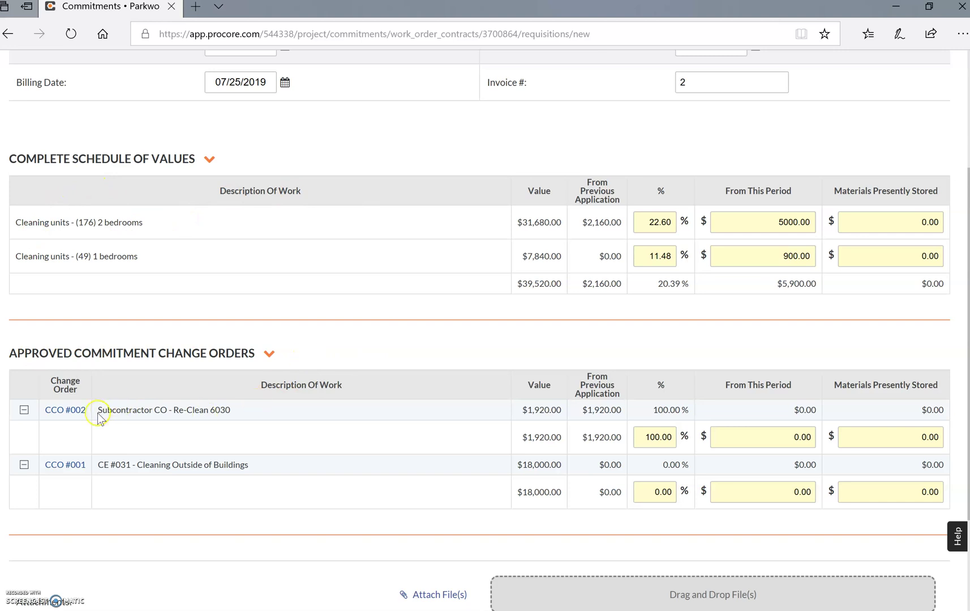
Compute 2 ÷ 18 in Calculator for the CCO #001 percentage.
{"action": "left_click_drag", "start_coordinate": [97, 409], "coordinate": [234, 408]}
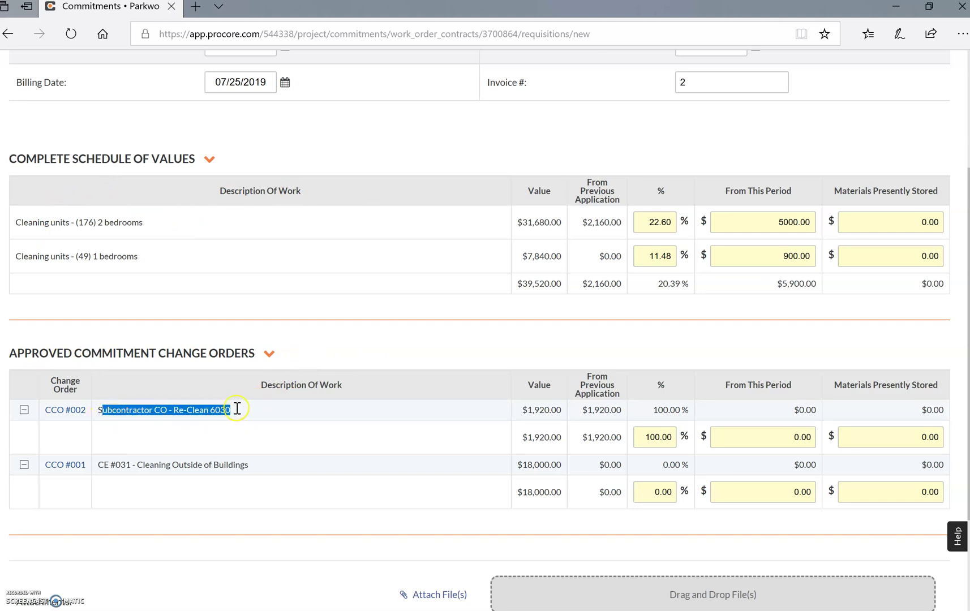
{"action": "left_click", "coordinate": [385, 342]}
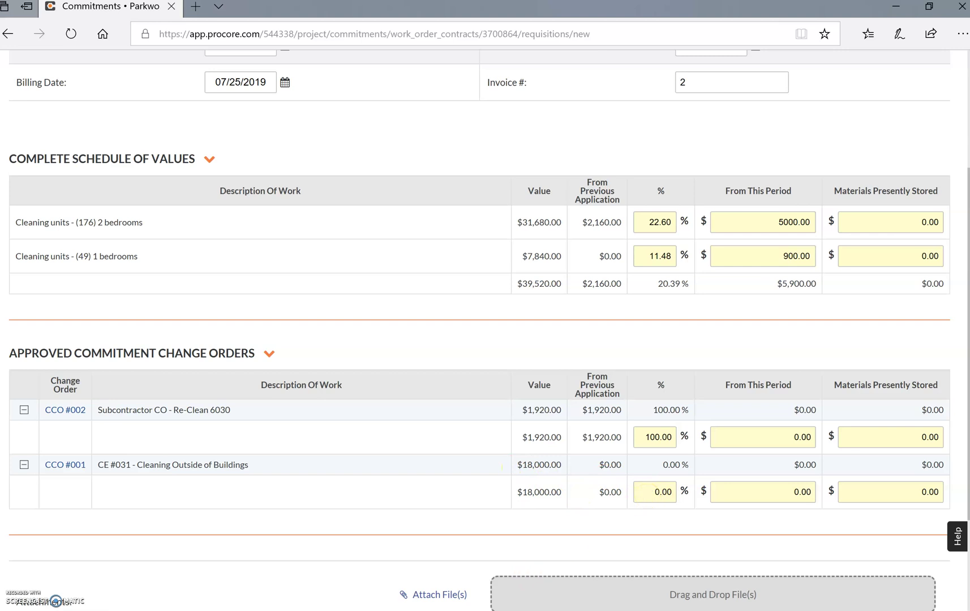
{"action": "key", "text": "alt+Tab"}
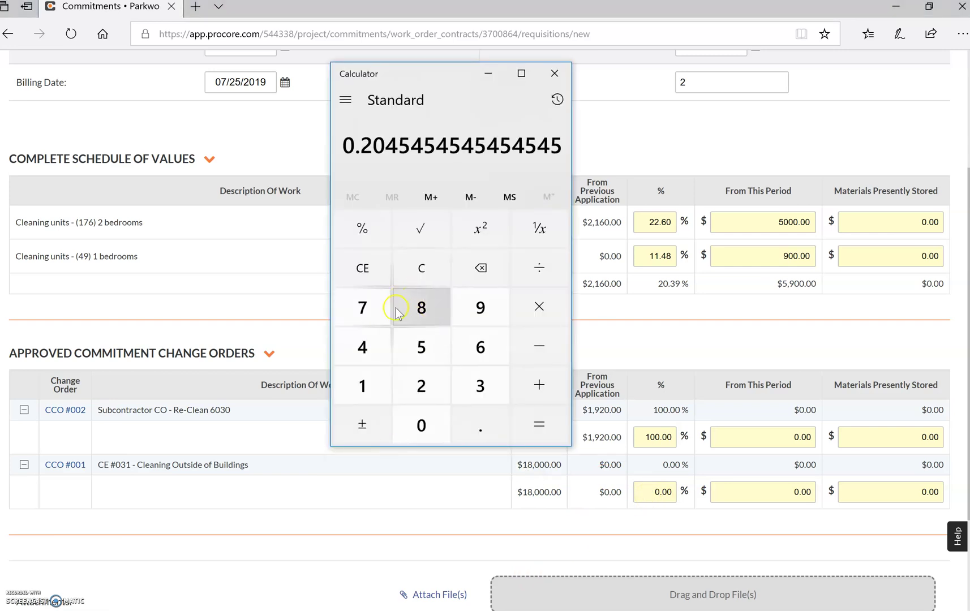
{"action": "left_click", "coordinate": [424, 267]}
{"action": "type", "text": "2/188"}
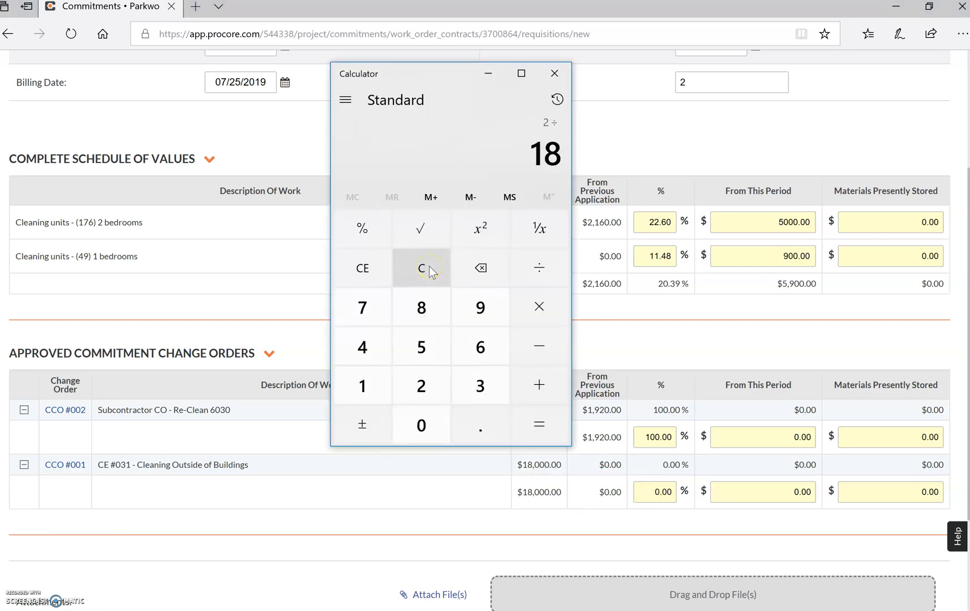
{"action": "key", "text": "BackSpace"}
{"action": "key", "text": "Return"}
{"action": "left_click", "coordinate": [428, 266]}
Enter 11.11% for change order CCO #001, billing $1,999.80.
{"action": "left_click", "coordinate": [471, 76]}
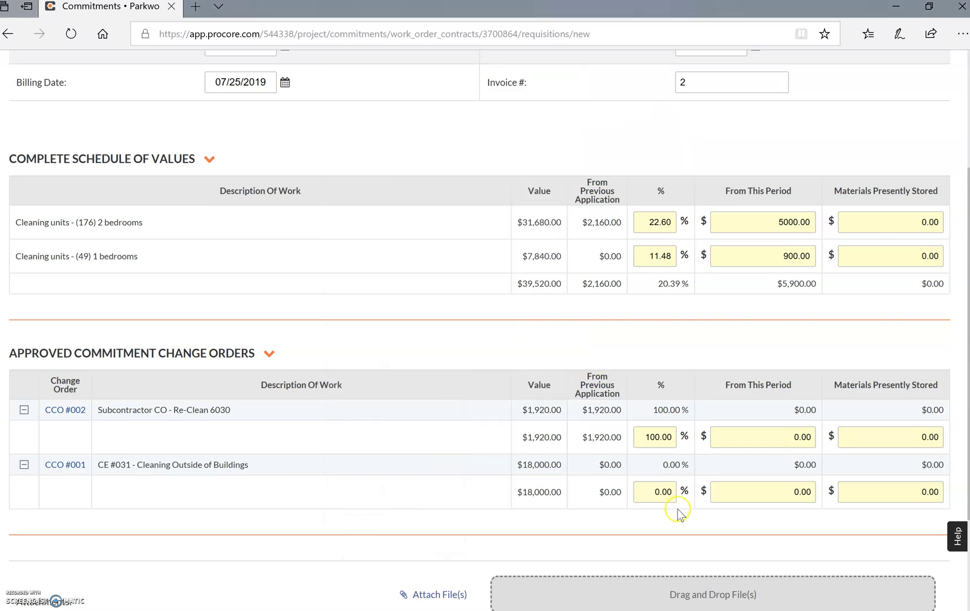
{"action": "left_click_drag", "start_coordinate": [650, 490], "coordinate": [682, 496]}
{"action": "type", "text": "11.11"}
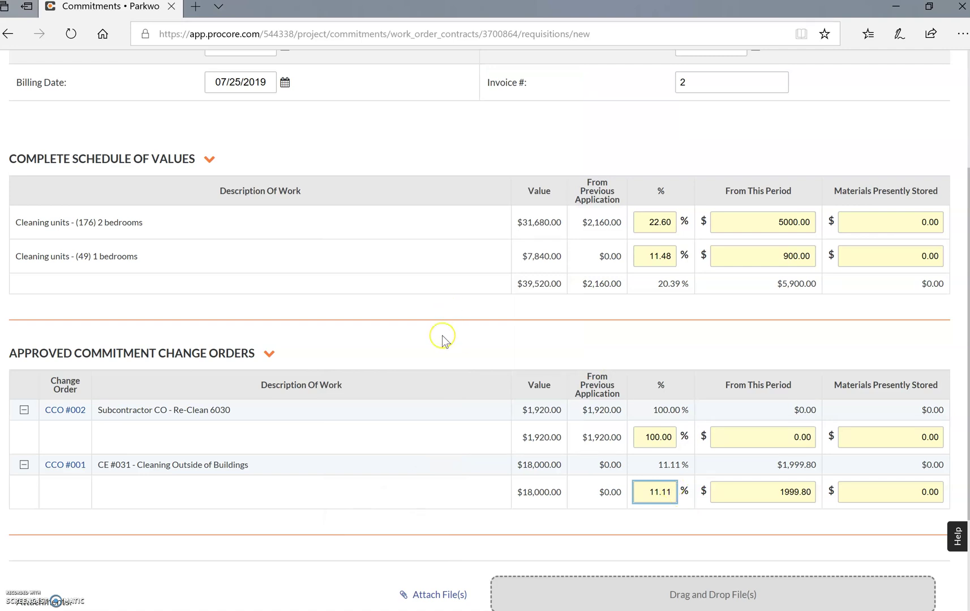
{"action": "left_click", "coordinate": [442, 335]}
{"action": "scroll", "coordinate": [625, 392], "scroll_direction": "down", "scroll_amount": 3}
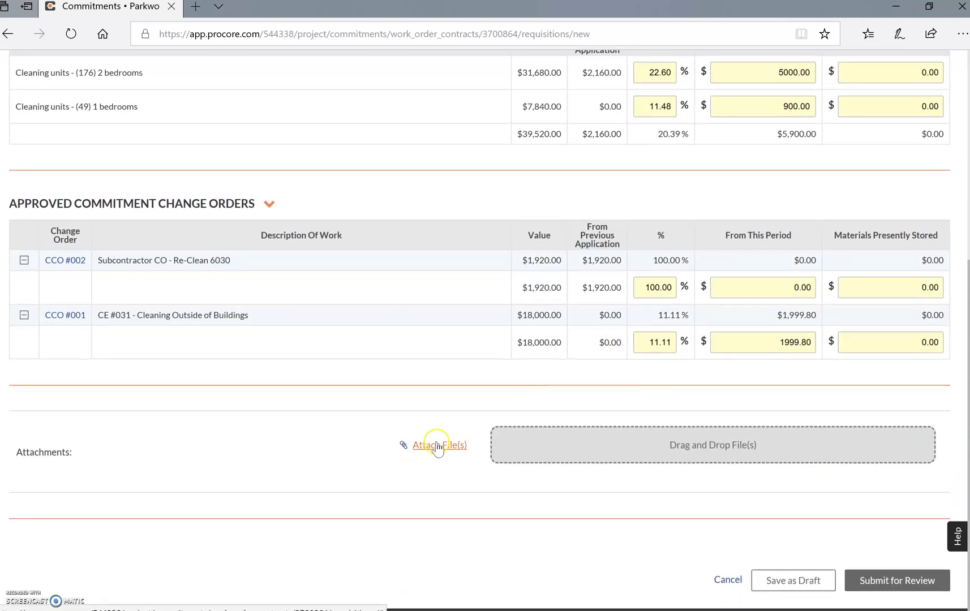
Submit invoice #2 for review and collapse the sidebar.
{"action": "left_click", "coordinate": [903, 581]}
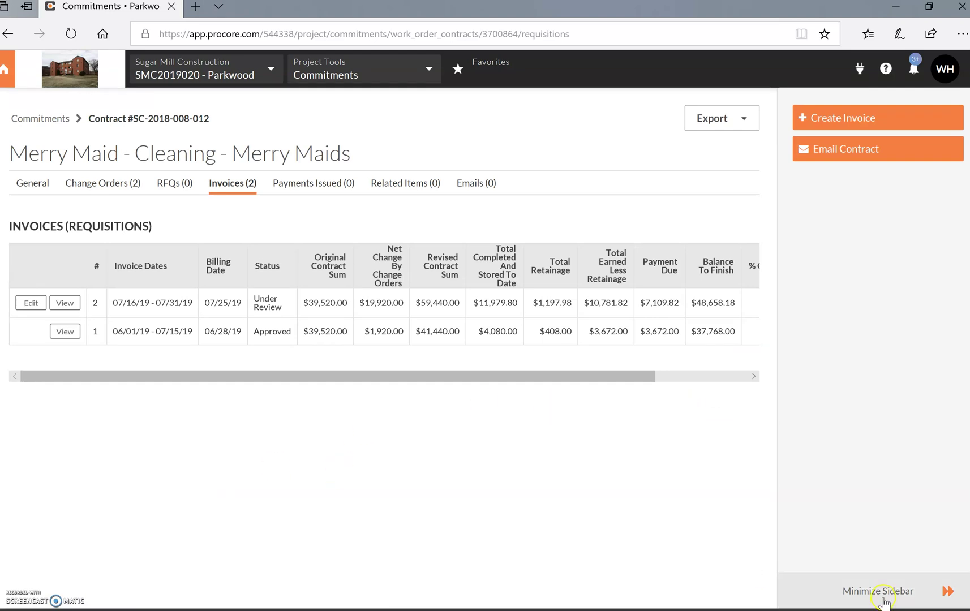
{"action": "left_click", "coordinate": [883, 594]}
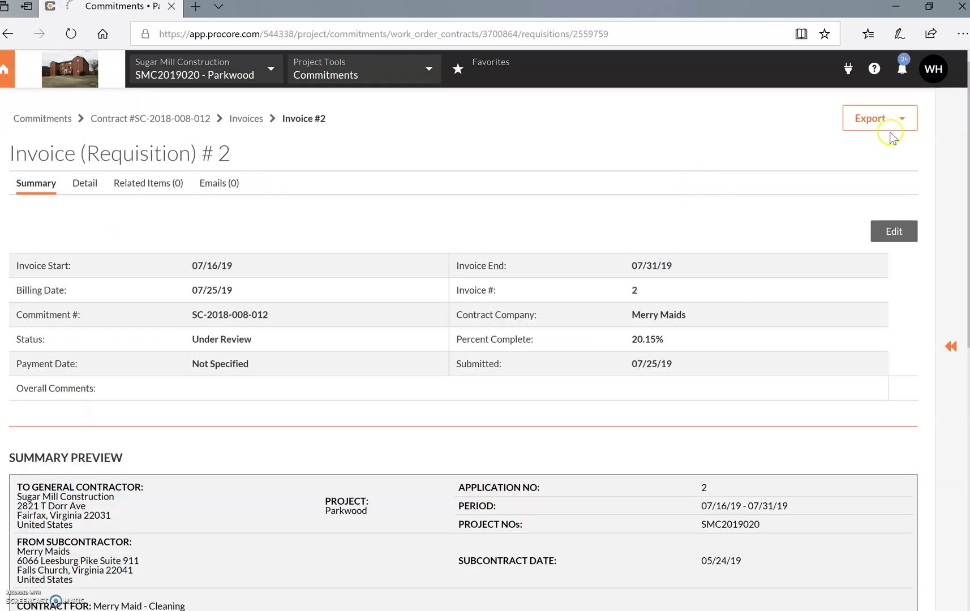
Export invoice #2 as a PDF, review it, then open the invoice for editing.
{"action": "left_click", "coordinate": [880, 120]}
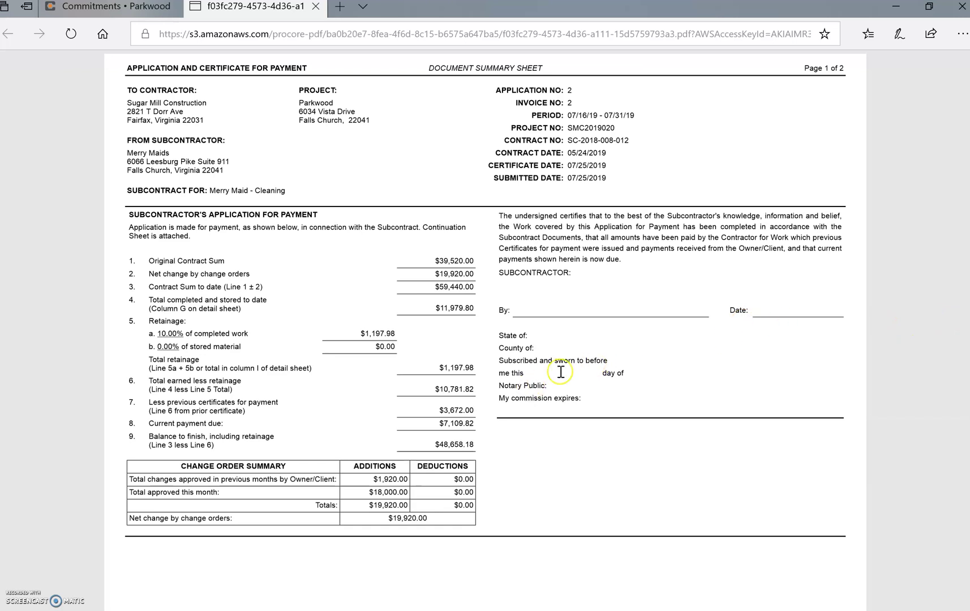
{"action": "left_click", "coordinate": [316, 7]}
{"action": "scroll", "coordinate": [617, 256], "scroll_direction": "down", "scroll_amount": 9}
{"action": "scroll", "coordinate": [617, 256], "scroll_direction": "up", "scroll_amount": 7}
{"action": "left_click", "coordinate": [899, 144]}
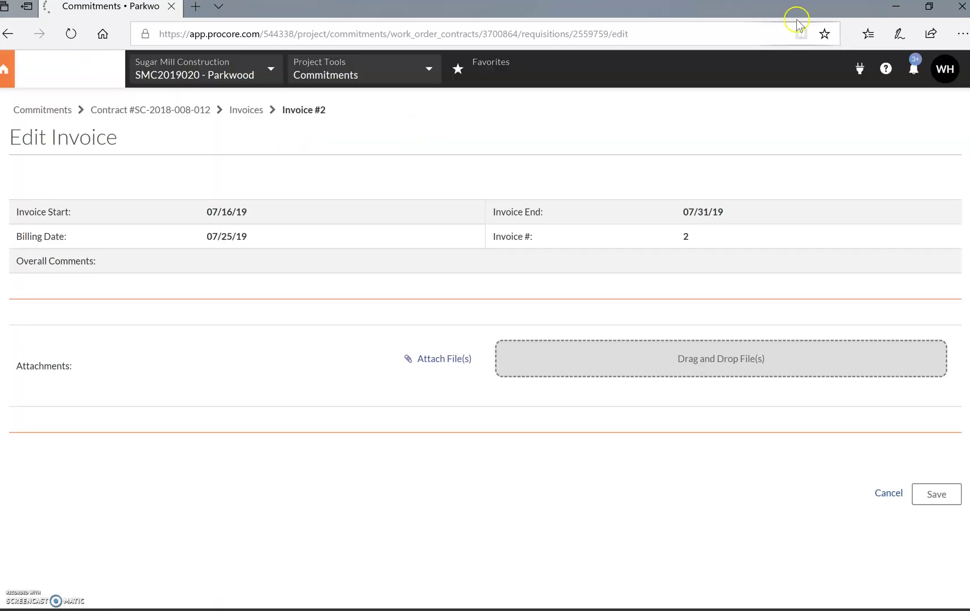
Place the browser beside the desktop, drop PCCO 13.pdf into attachments, then remove it.
{"action": "scroll", "coordinate": [576, 416], "scroll_direction": "down", "scroll_amount": 4}
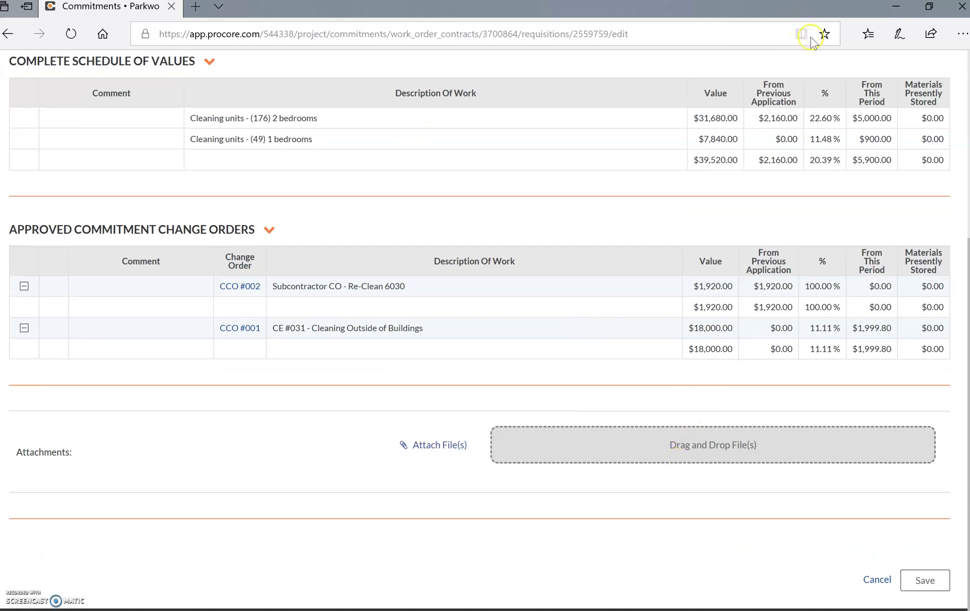
{"action": "left_click", "coordinate": [929, 6]}
{"action": "left_click_drag", "start_coordinate": [400, 5], "coordinate": [698, 9]}
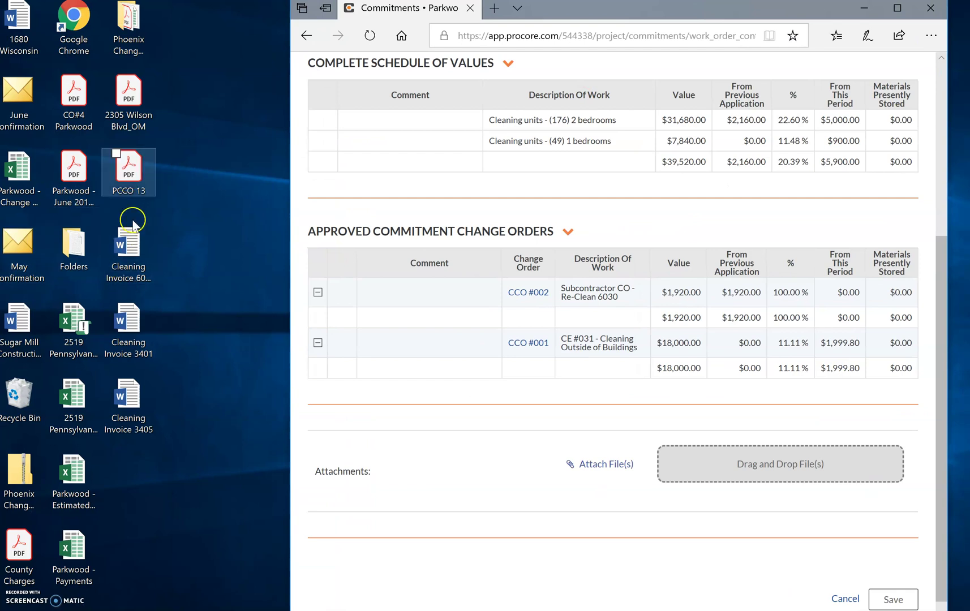
{"action": "left_click_drag", "start_coordinate": [129, 166], "coordinate": [759, 482]}
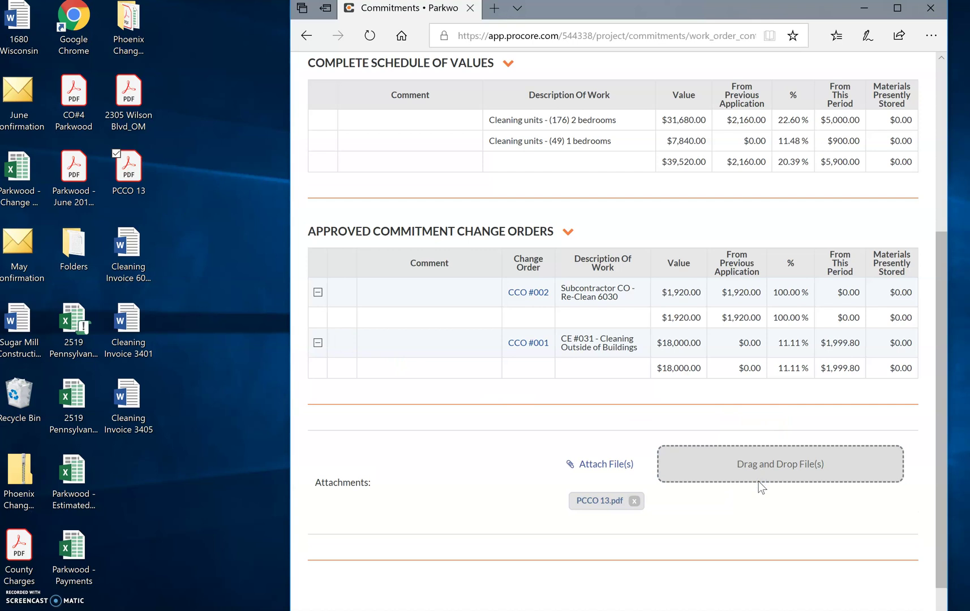
{"action": "left_click", "coordinate": [634, 501]}
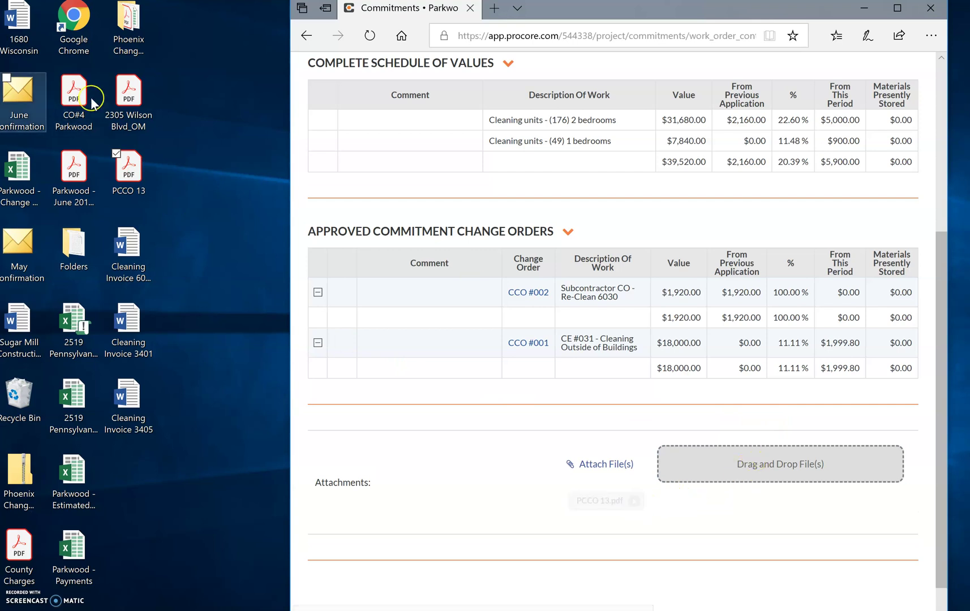
Rename the desktop PCCO 13 PDF to 'Payment Application' and drag it toward Procore's drop zone.
{"action": "right_click", "coordinate": [124, 179]}
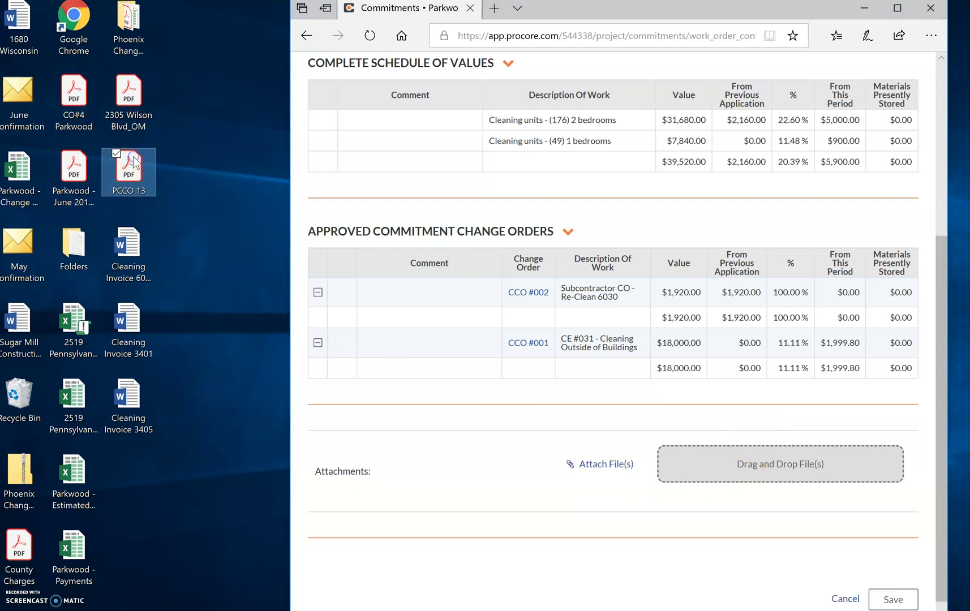
{"action": "right_click", "coordinate": [132, 160]}
{"action": "left_click", "coordinate": [123, 168]}
{"action": "right_click", "coordinate": [123, 167]}
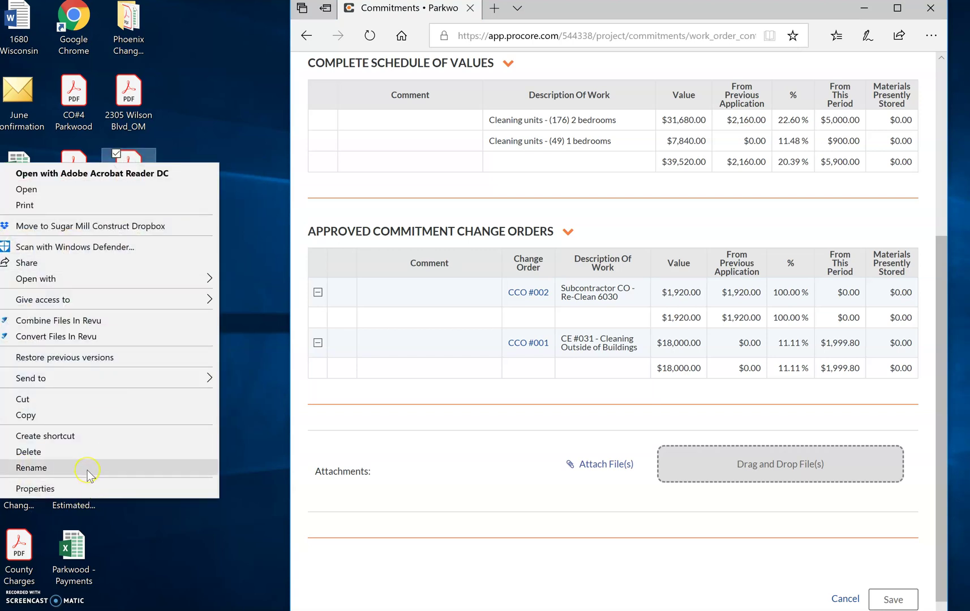
{"action": "left_click", "coordinate": [87, 468]}
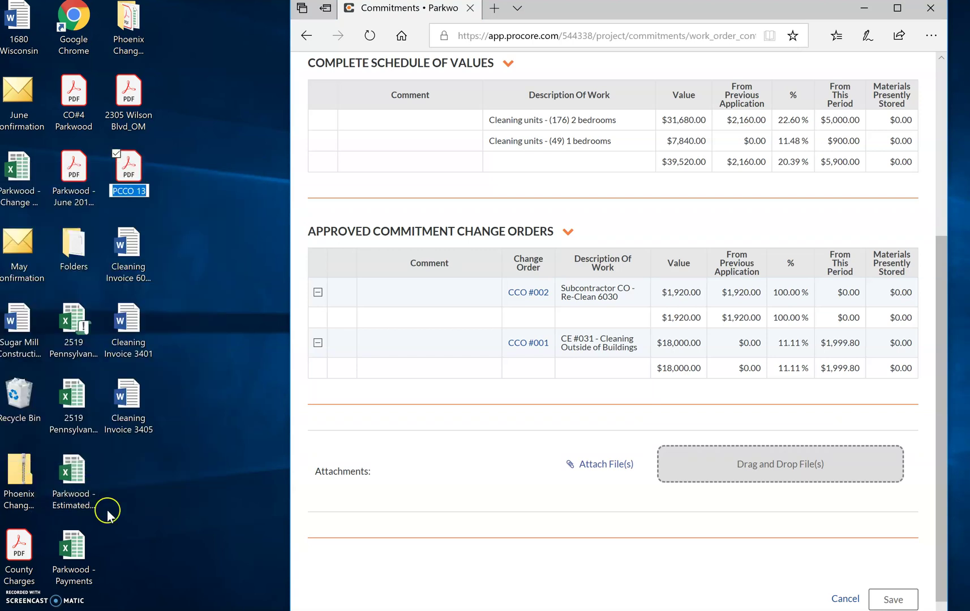
{"action": "key", "text": "ctrl+v"}
{"action": "key", "text": "Return"}
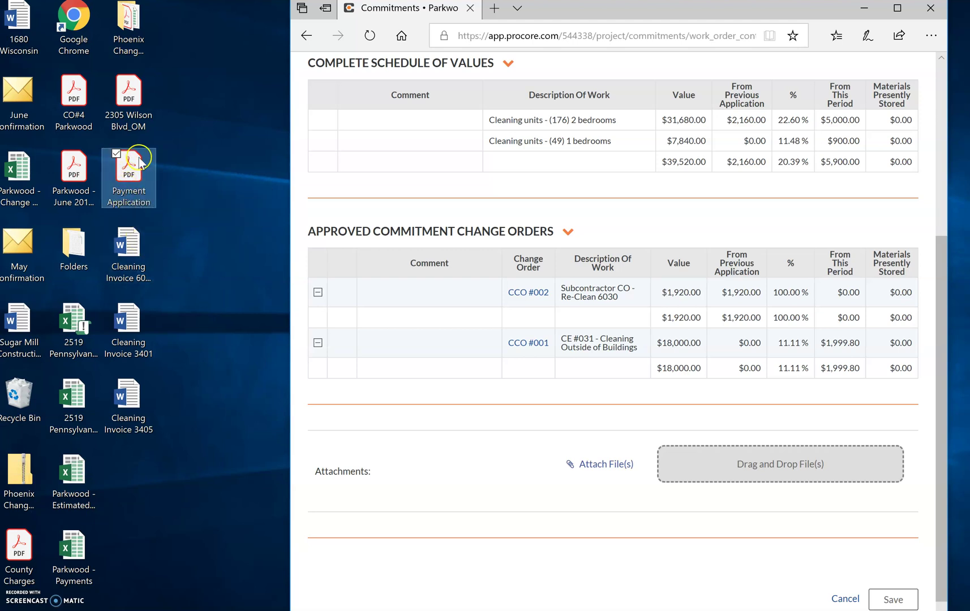
{"action": "left_click_drag", "start_coordinate": [125, 161], "coordinate": [790, 490]}
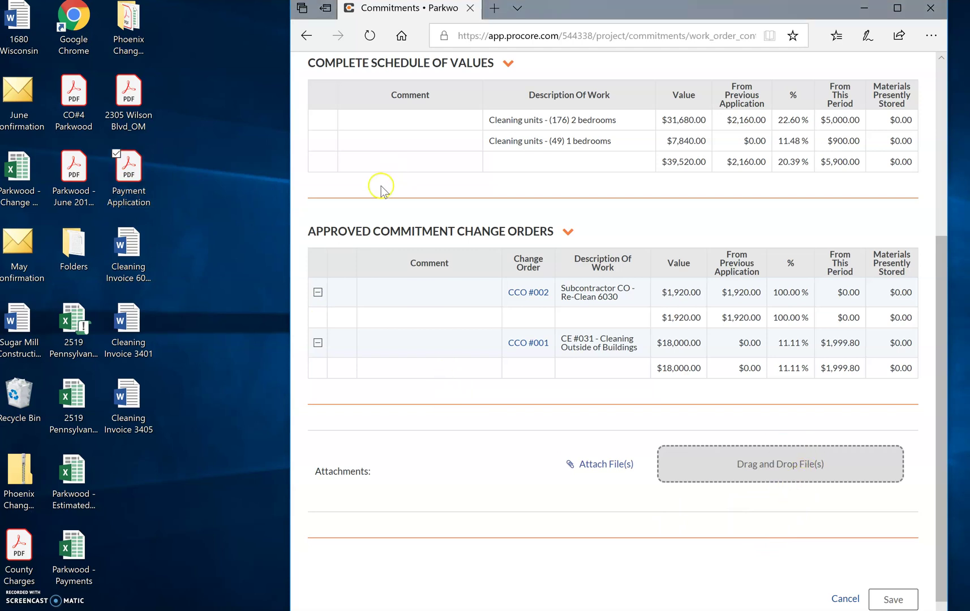
{"action": "left_click_drag", "start_coordinate": [127, 170], "coordinate": [794, 490]}
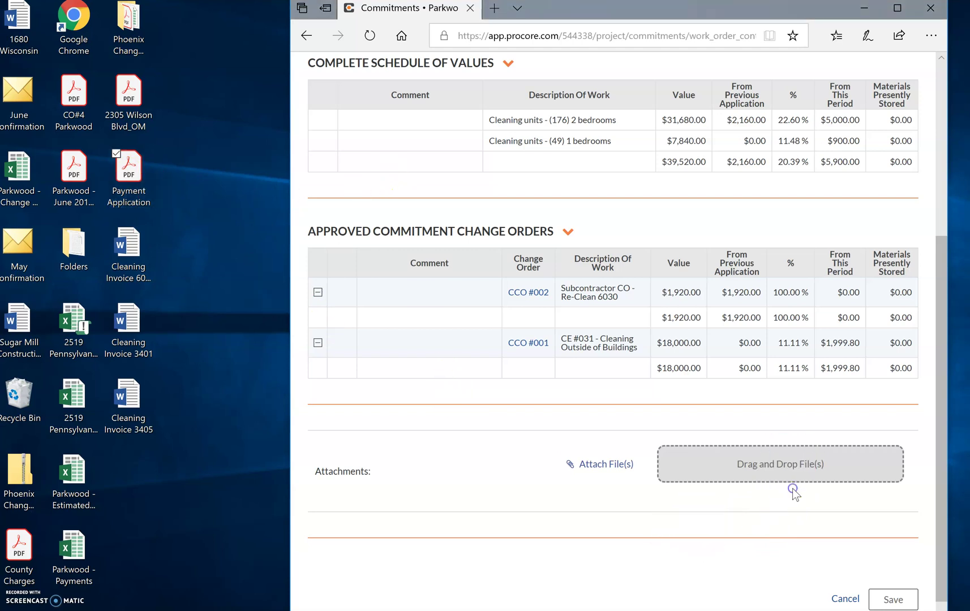
Drop Payment Application.pdf into invoice #2's Drag and Drop File(s) area, then save the invoice.
{"action": "double_click", "coordinate": [789, 11]}
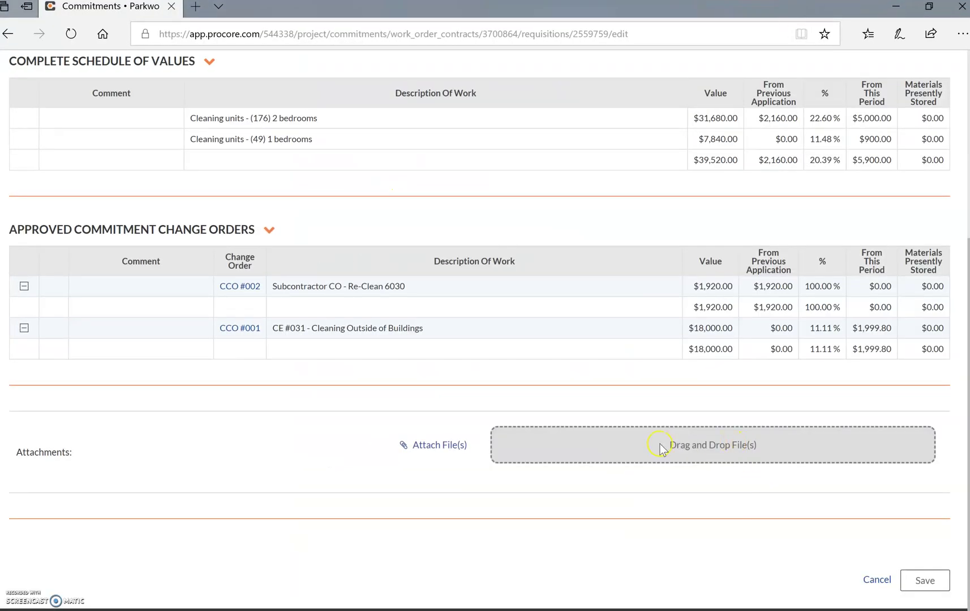
{"action": "left_click", "coordinate": [929, 7]}
{"action": "left_click_drag", "start_coordinate": [121, 181], "coordinate": [773, 471]}
{"action": "double_click", "coordinate": [768, 6]}
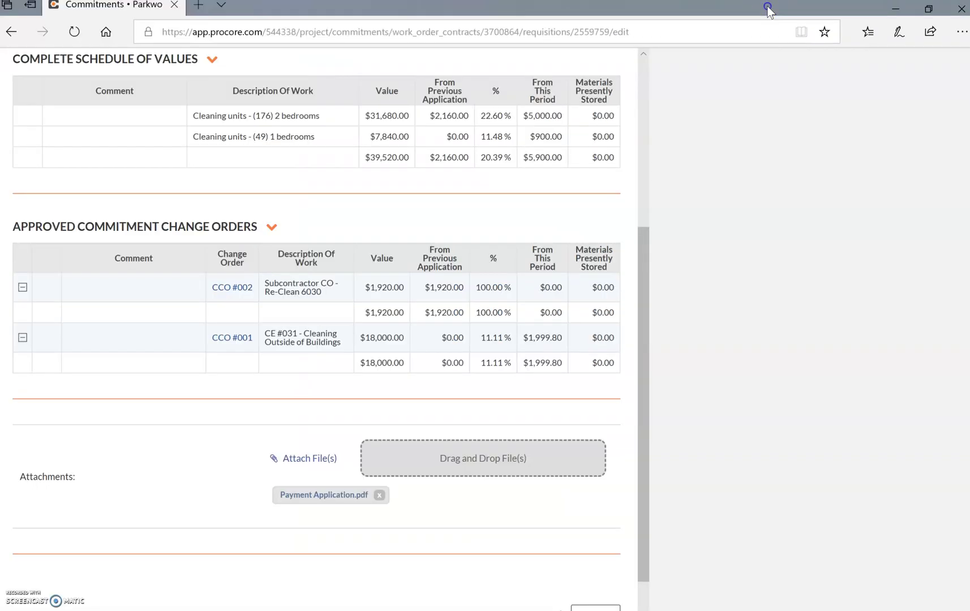
{"action": "left_click", "coordinate": [913, 603]}
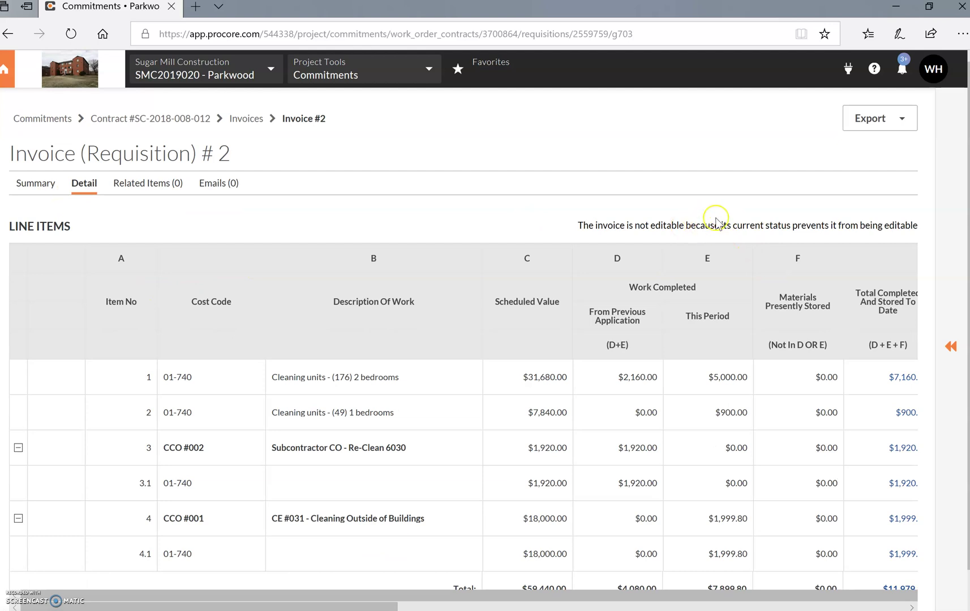
{"action": "left_click", "coordinate": [951, 348]}
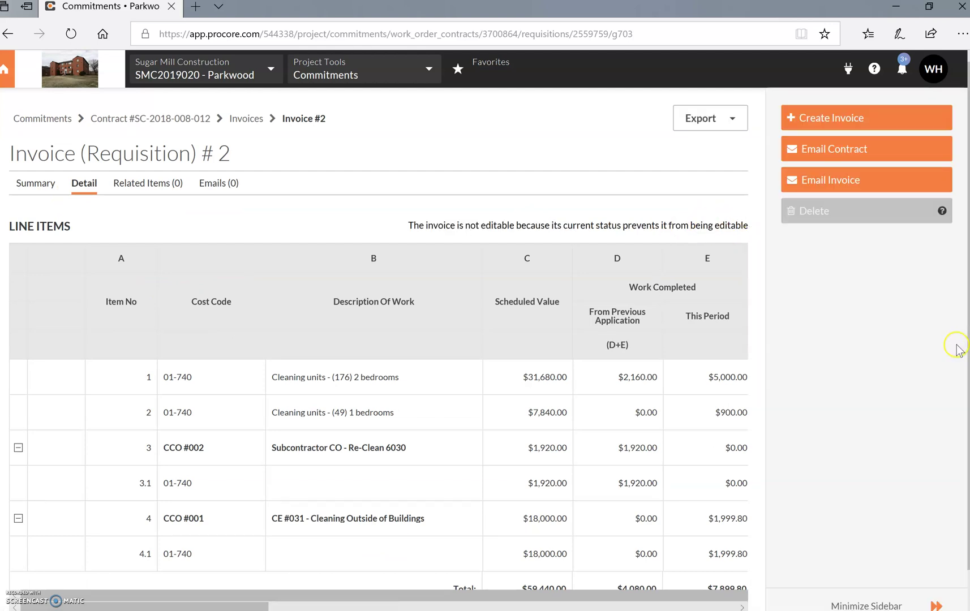
{"action": "left_click", "coordinate": [845, 605]}
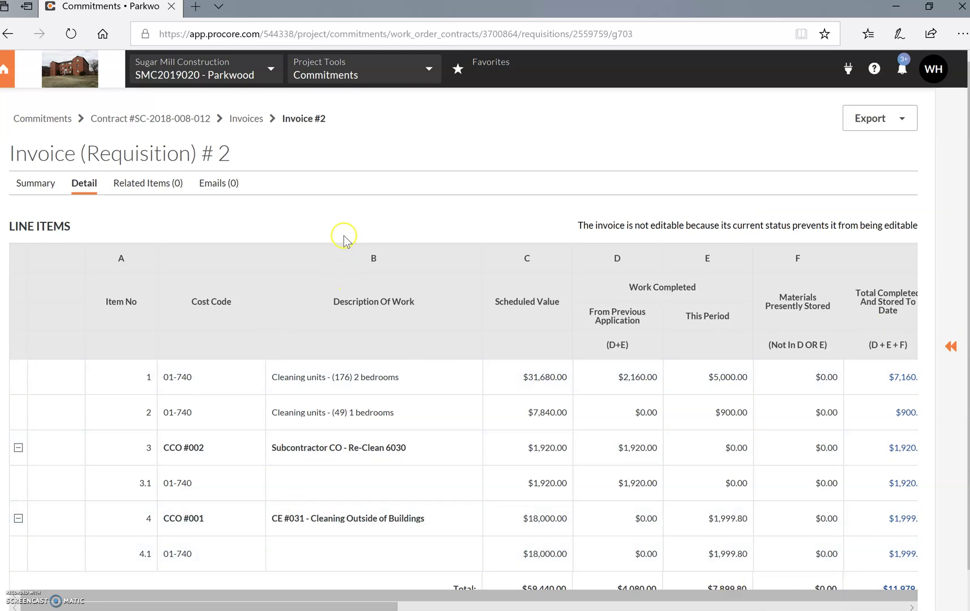
{"action": "scroll", "coordinate": [412, 350], "scroll_direction": "down", "scroll_amount": 1}
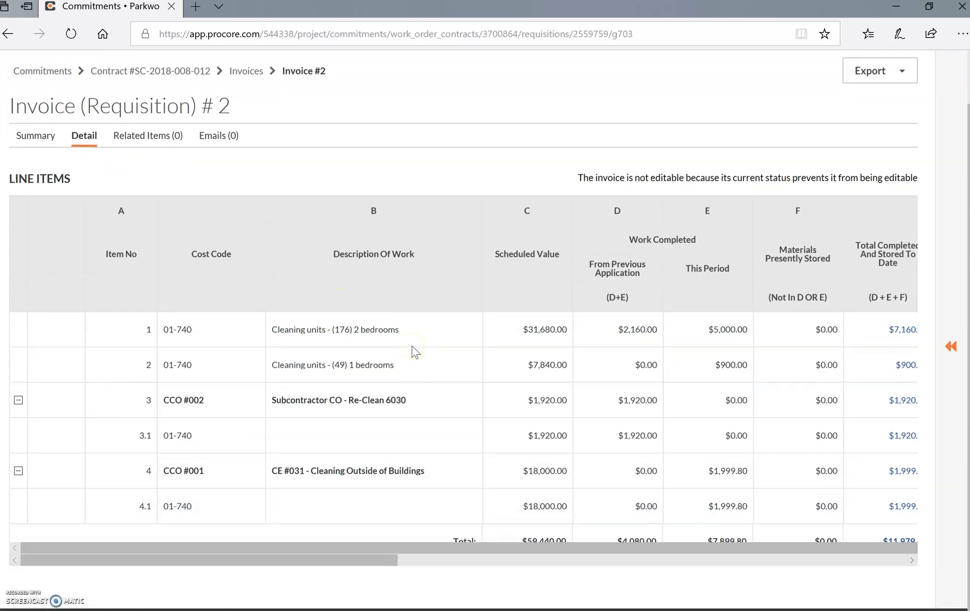
{"action": "scroll", "coordinate": [628, 309], "scroll_direction": "up", "scroll_amount": 1}
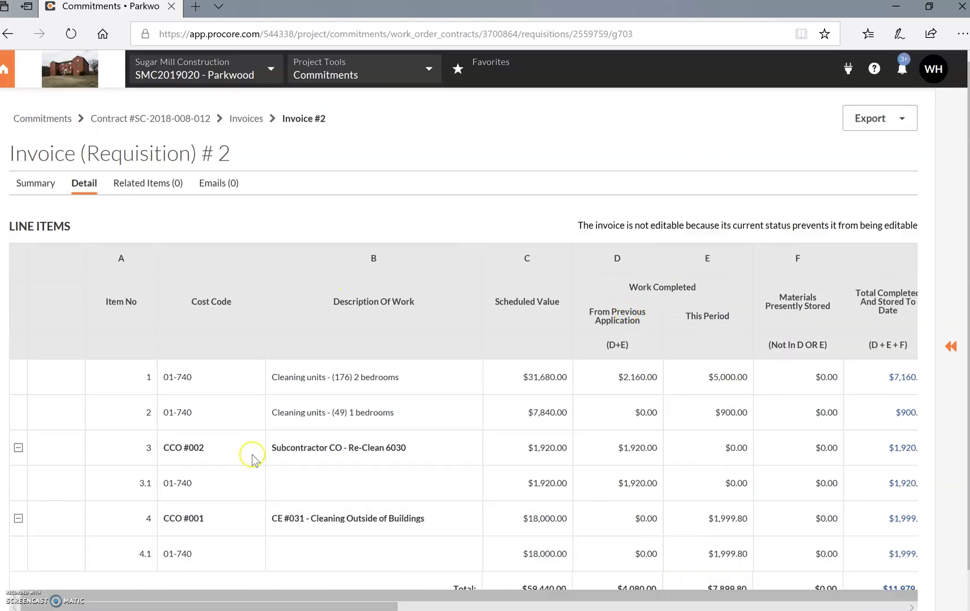